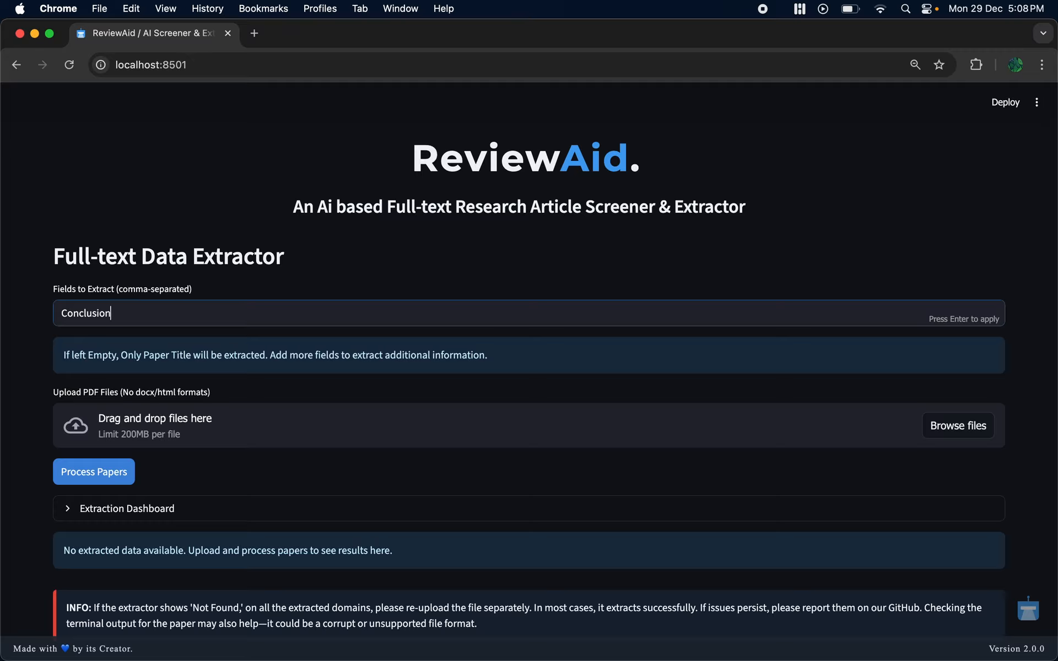
Add Type of Study, Population and Results after Conclusion in the fields to extract and apply the list.
type(", Type of Study, Population")
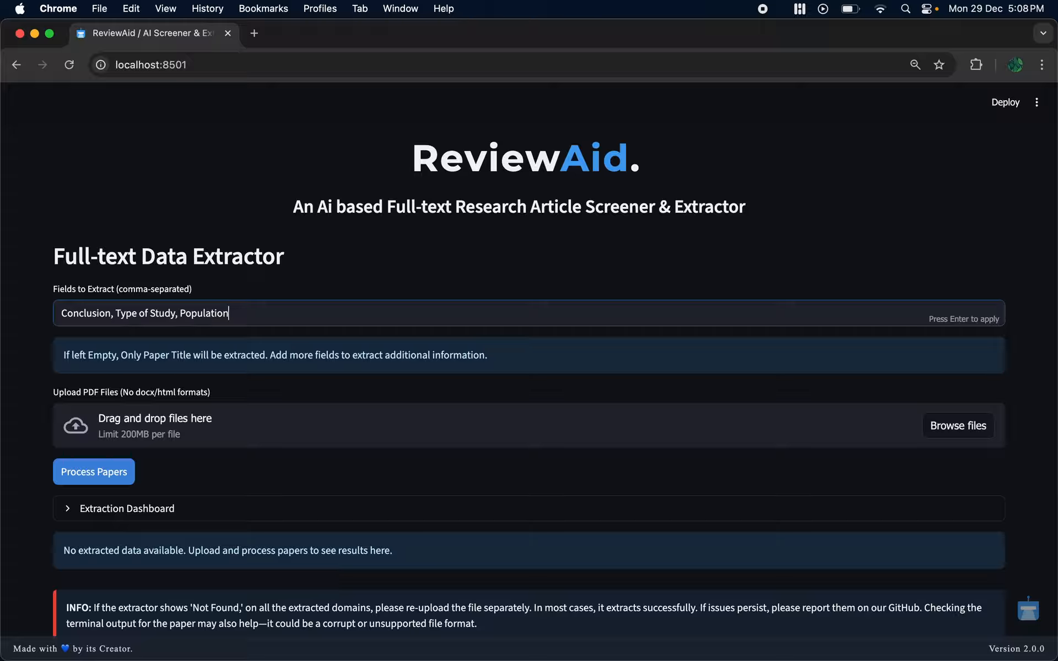
type(", Results")
key("Return")
Upload the first five PDF papers from the "50 to compress" folder on the Desktop.
scroll(345, 329, "down", 1)
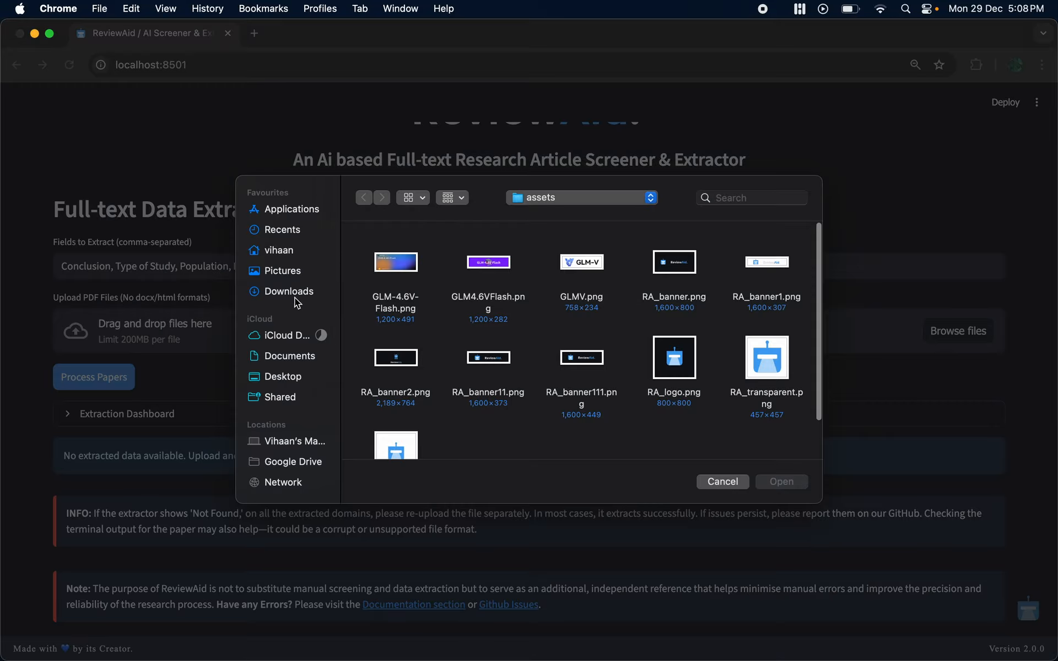
left_click(283, 377)
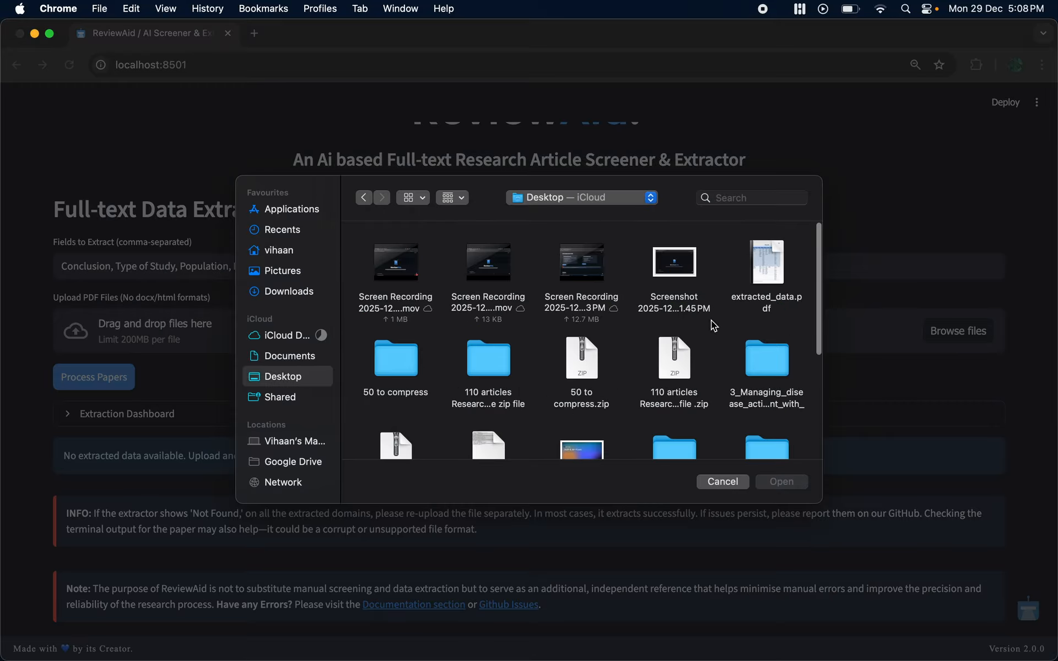
double_click(396, 356)
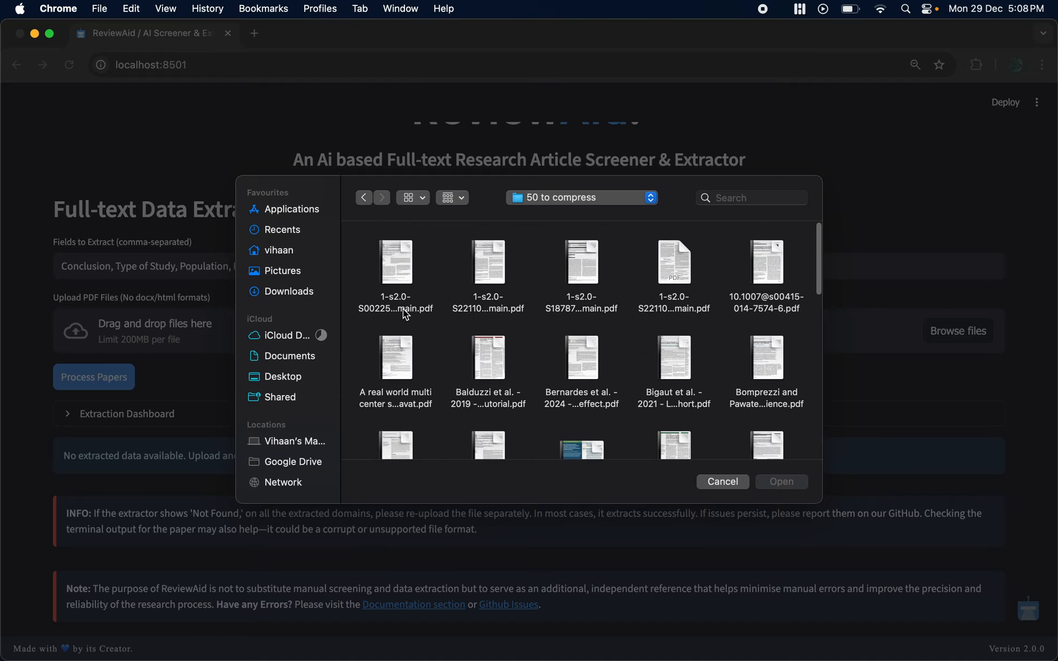
left_click_drag(368, 275, 781, 332)
left_click(787, 482)
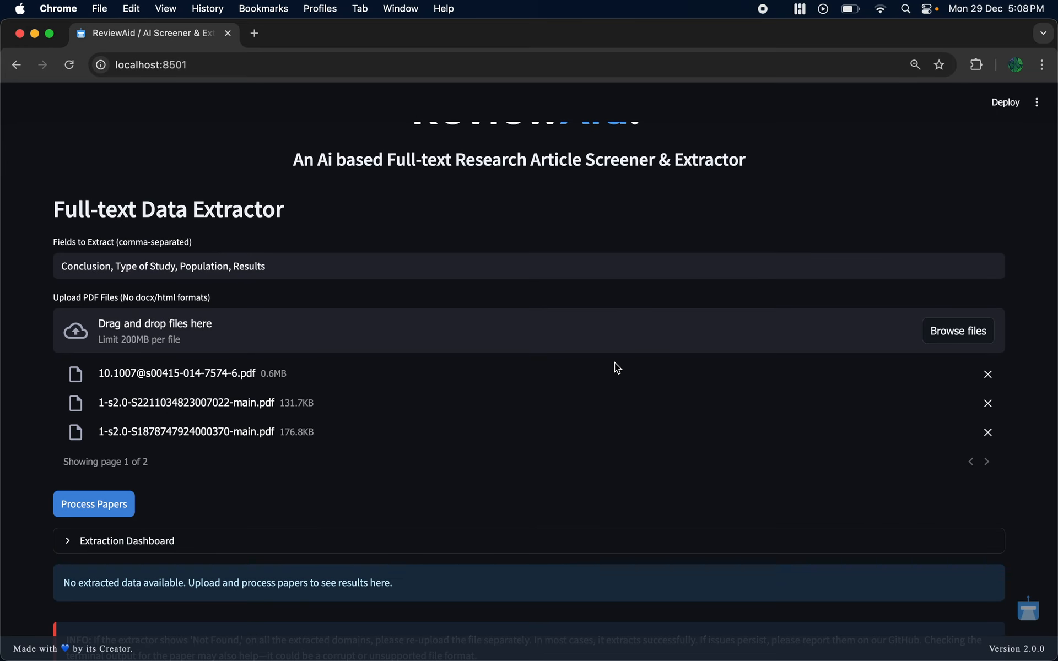
Start processing the uploaded papers for data extraction.
scroll(615, 365, "down", 5)
scroll(613, 363, "up", 5)
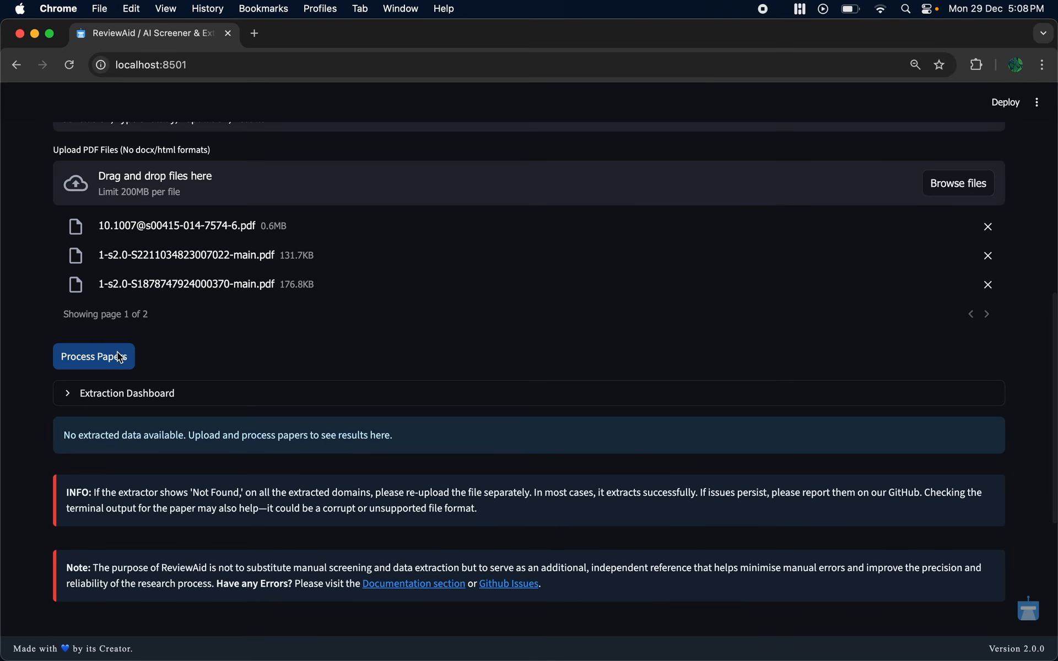
left_click(119, 361)
Follow the system terminal log and the progress of the papers while they are processed.
scroll(293, 338, "down", 4)
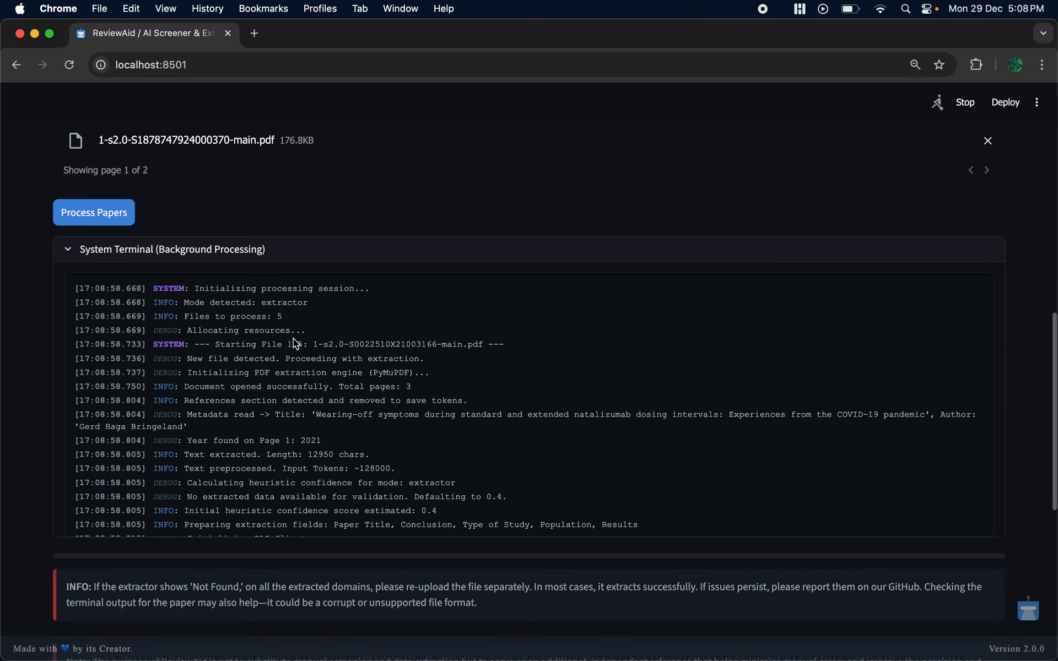
scroll(271, 334, "down", 1)
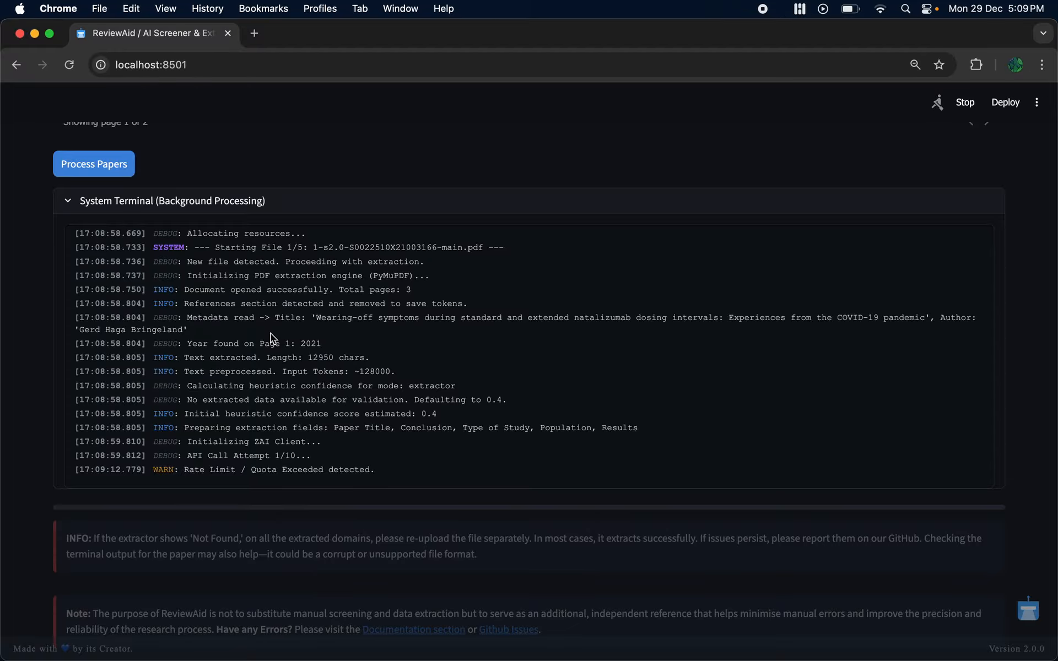
scroll(270, 333, "down", 1)
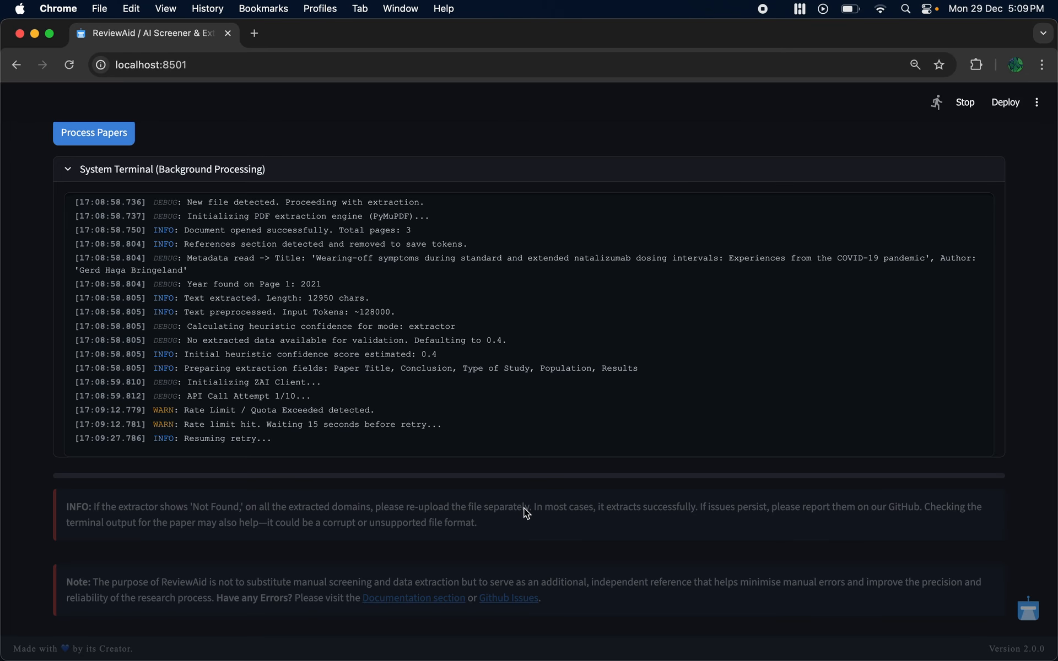
scroll(524, 507, "down", 1)
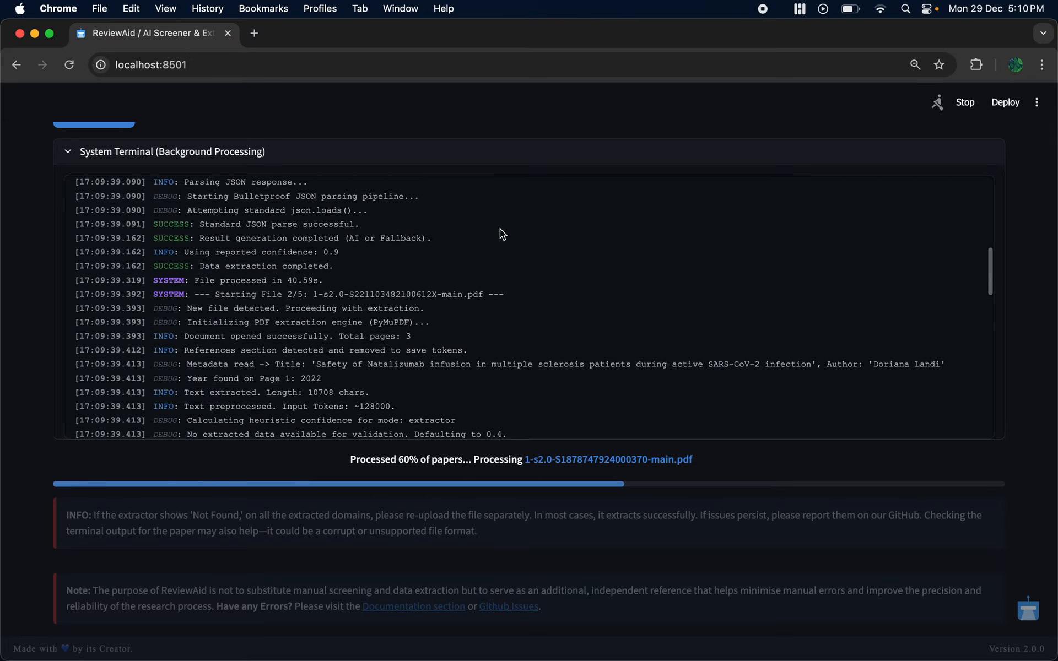
scroll(500, 230, "down", 3)
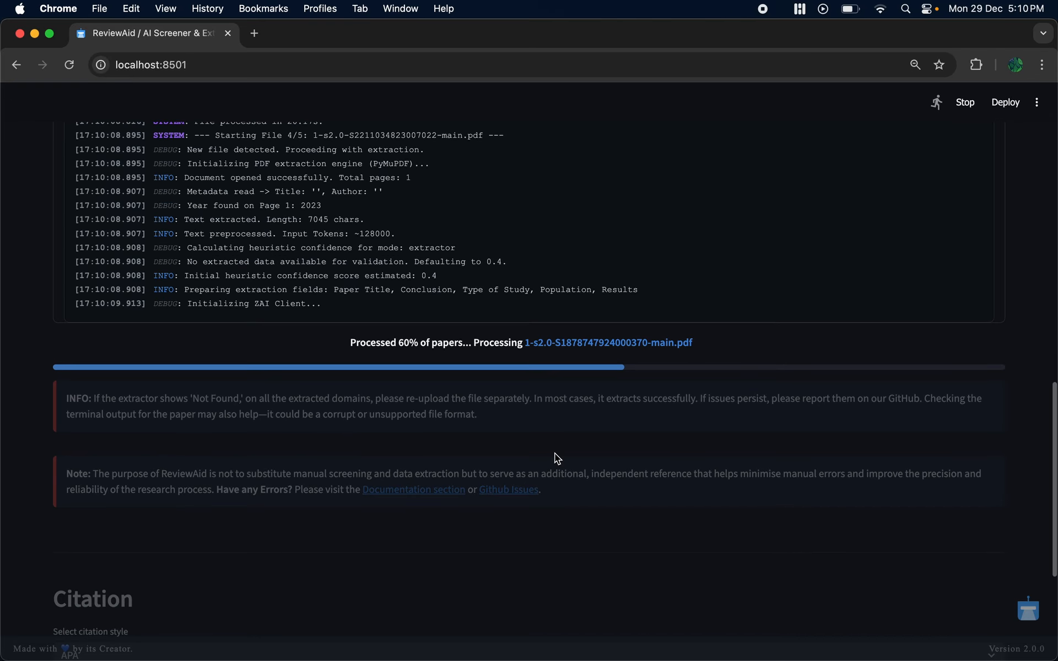
scroll(554, 453, "up", 4)
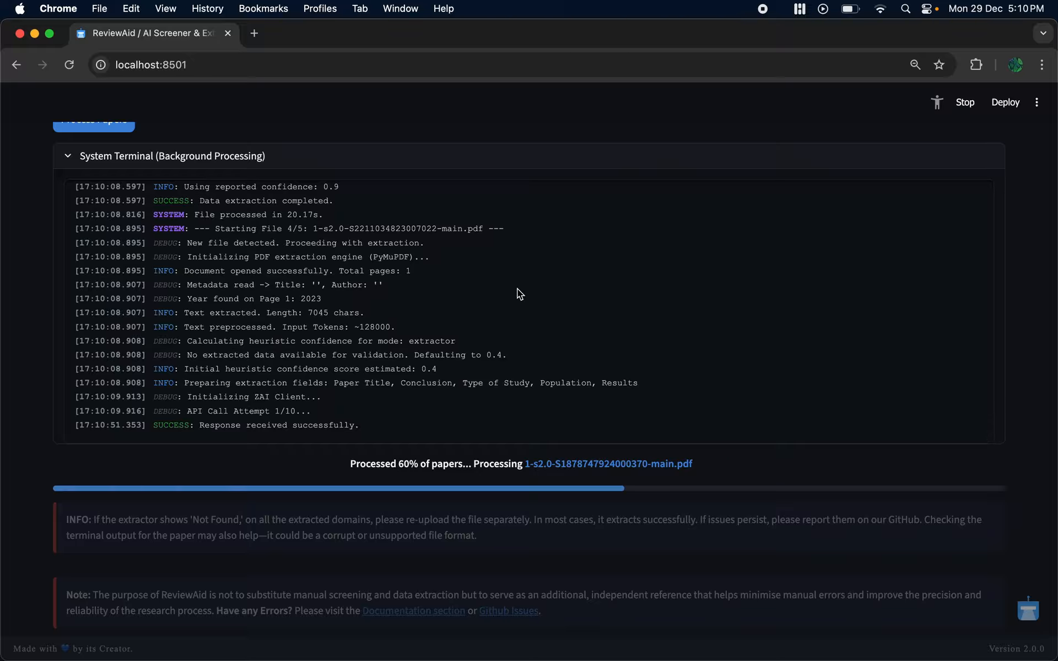
scroll(516, 289, "down", 1)
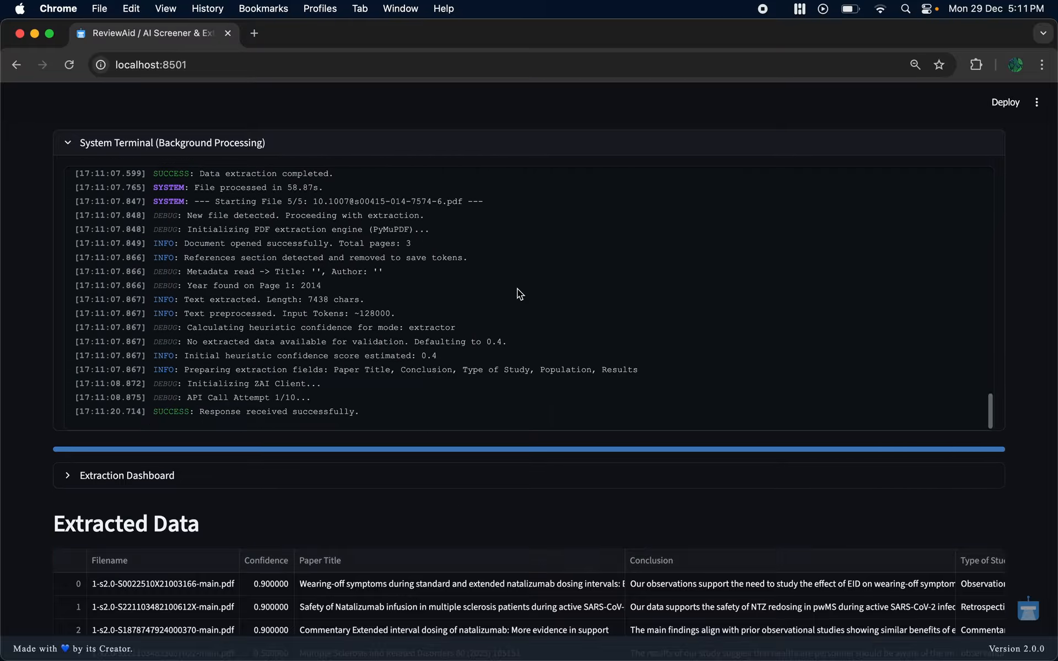
Examine all columns of the Extracted Data table, the related log entries and the Confidence Score Interpretation table.
scroll(517, 464, "down", 5)
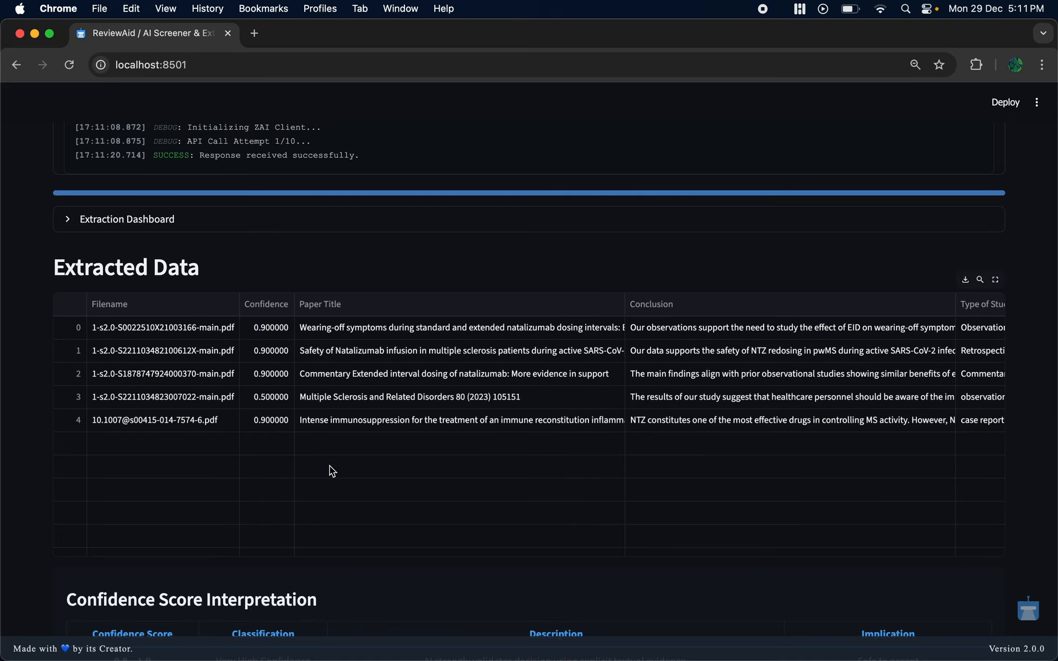
scroll(329, 466, "right", 1)
scroll(299, 437, "left", 1)
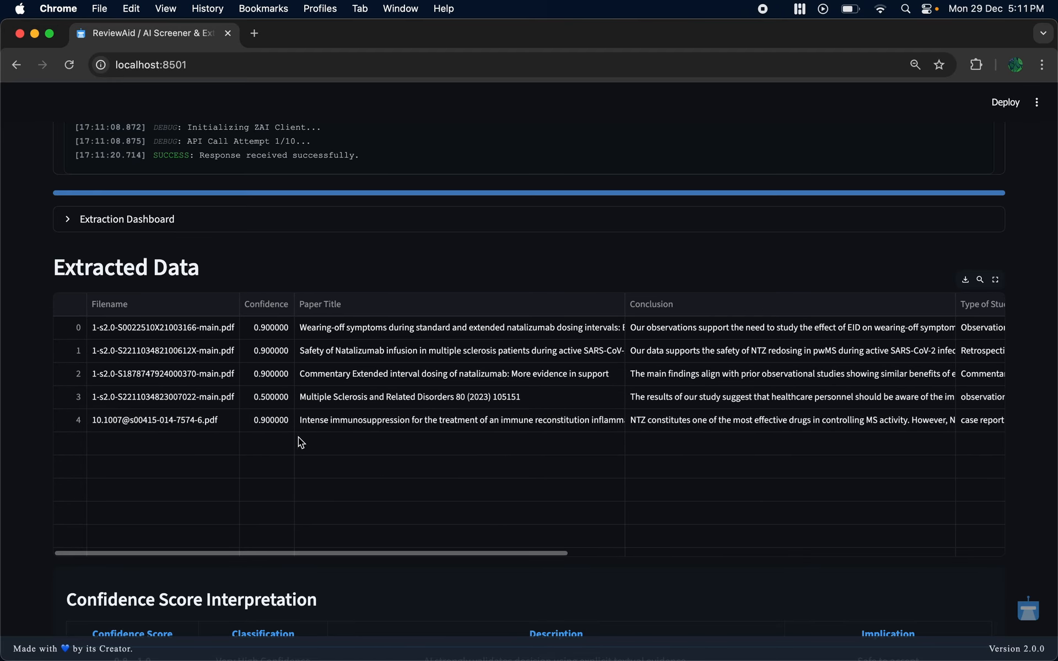
scroll(262, 408, "up", 5)
scroll(308, 280, "up", 5)
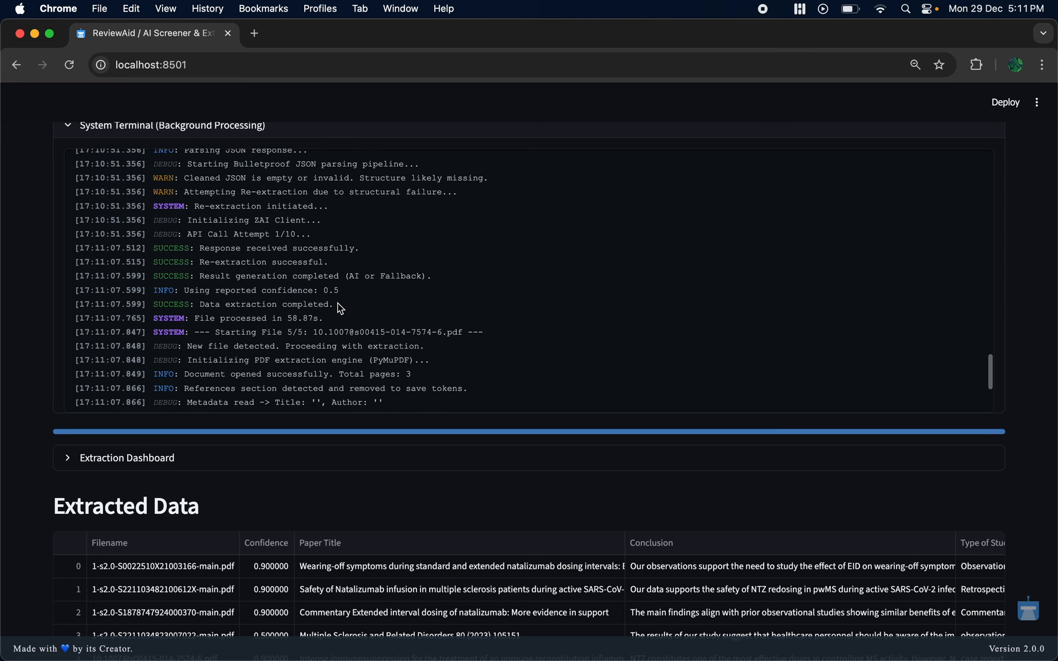
scroll(356, 512, "down", 3)
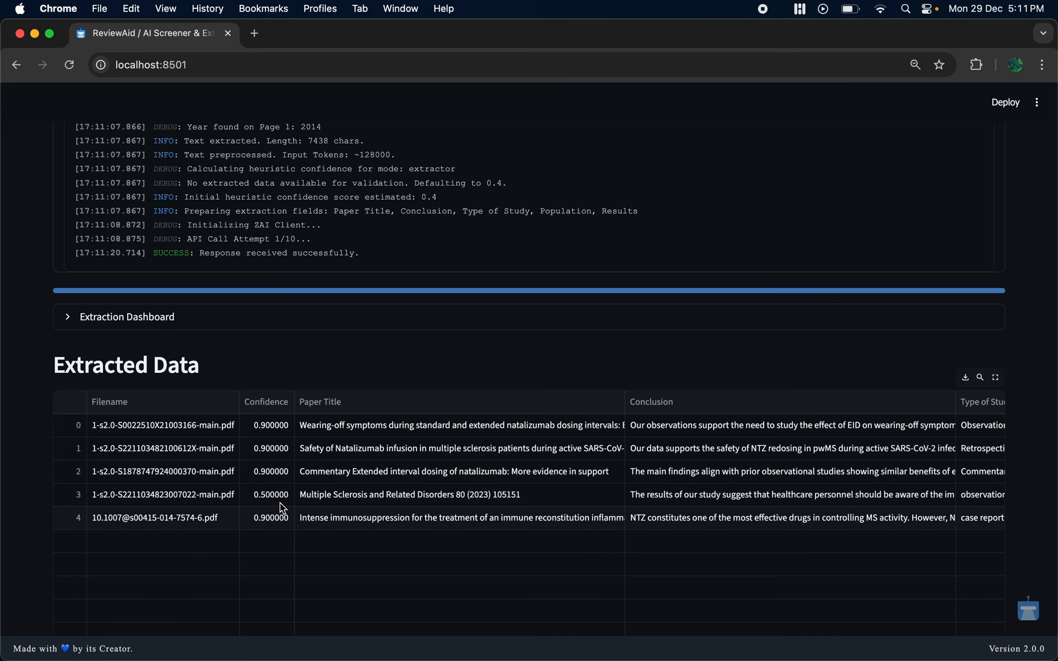
scroll(339, 501, "right", 6)
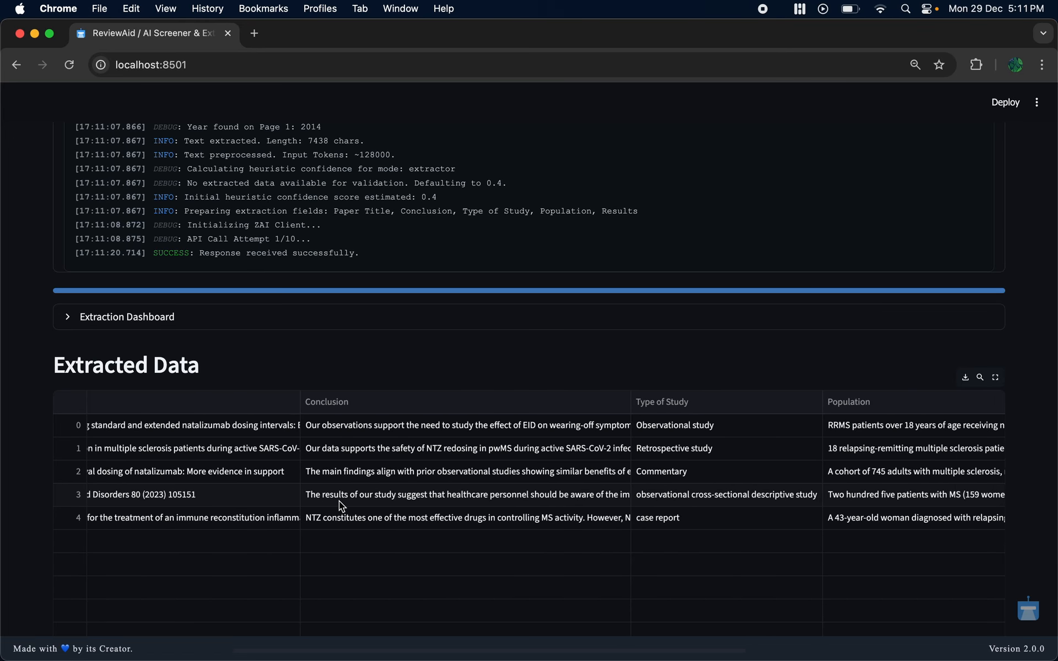
scroll(654, 559, "right", 5)
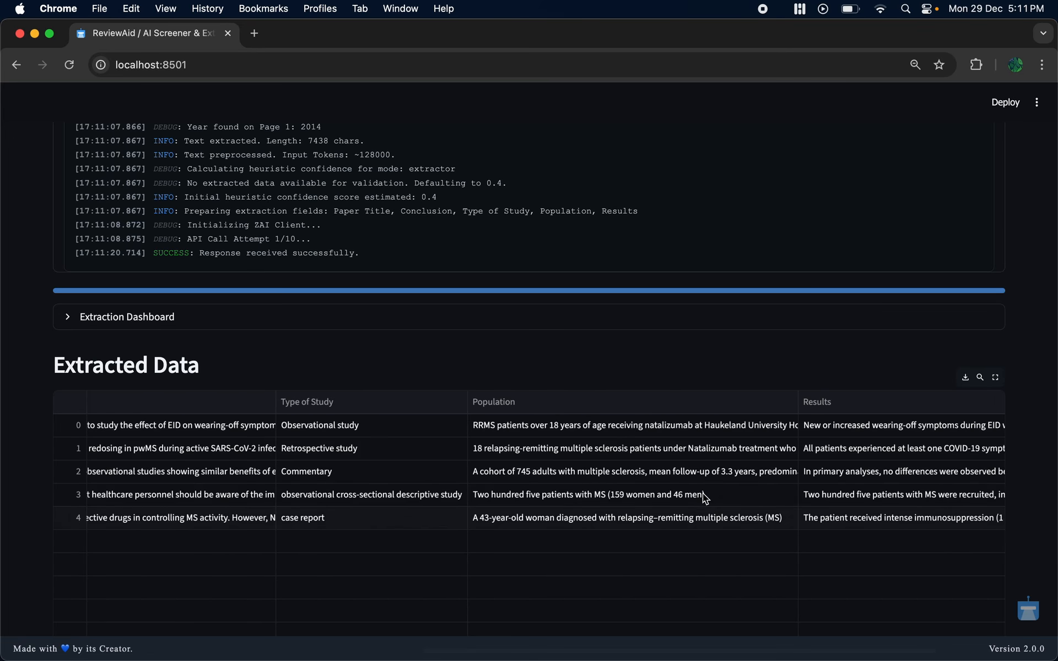
scroll(435, 443, "down", 7)
scroll(435, 443, "down", 2)
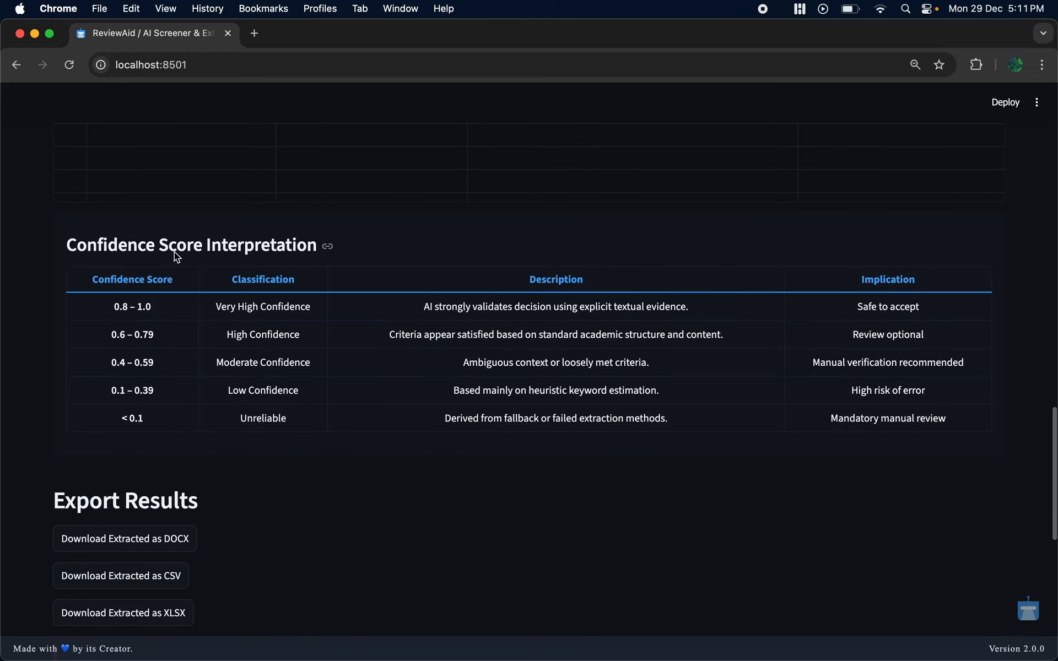
Download the extracted results as DOCX and open the downloaded document in Pages.
scroll(405, 475, "down", 3)
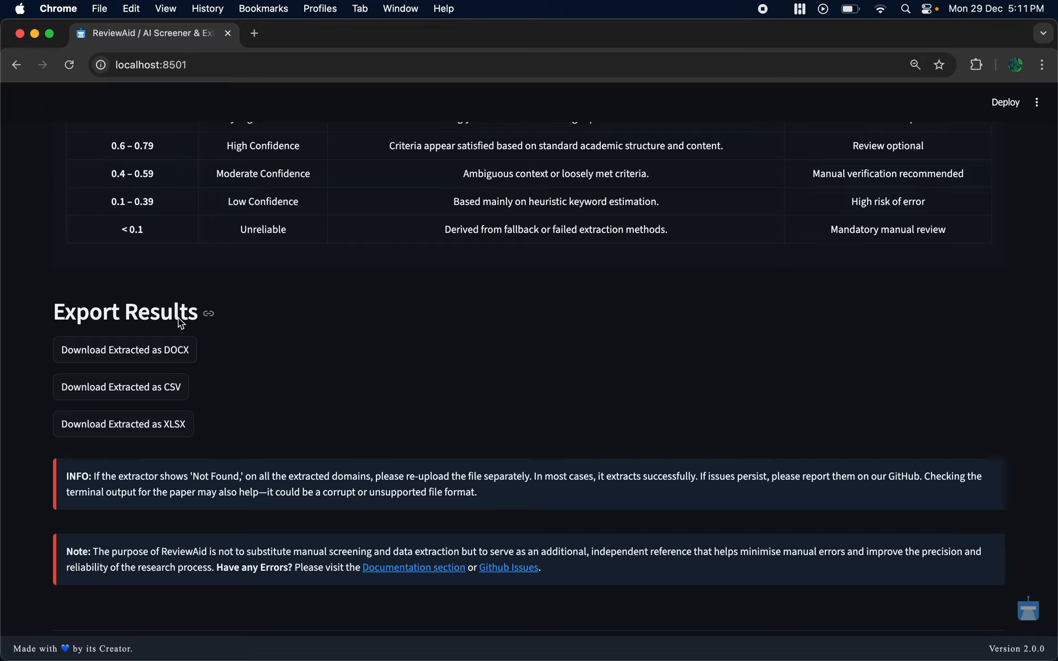
left_click(179, 349)
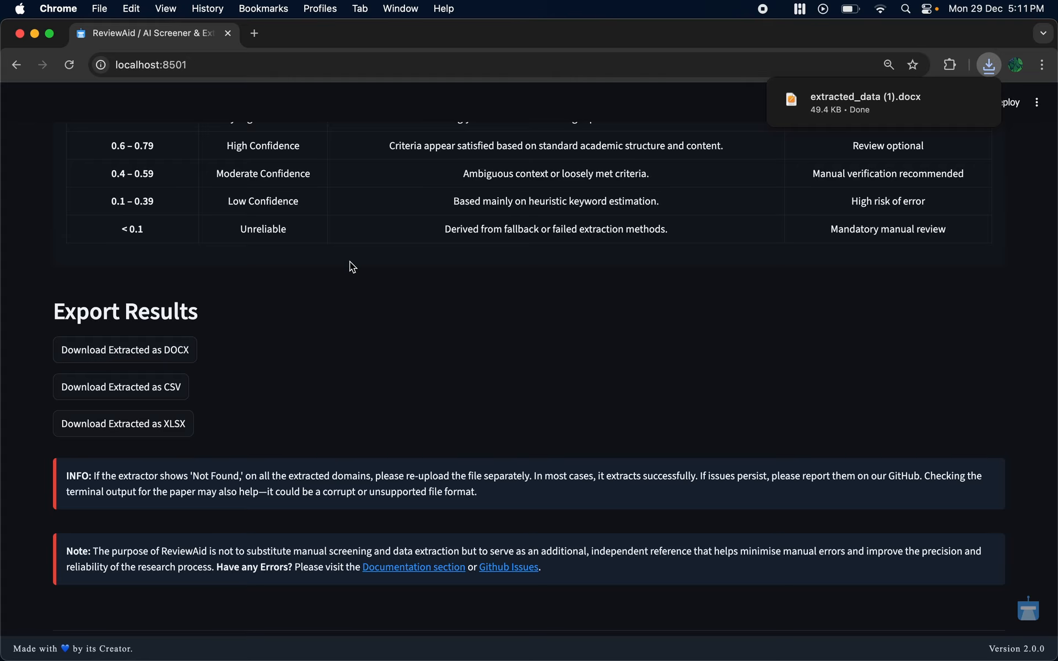
left_click(870, 99)
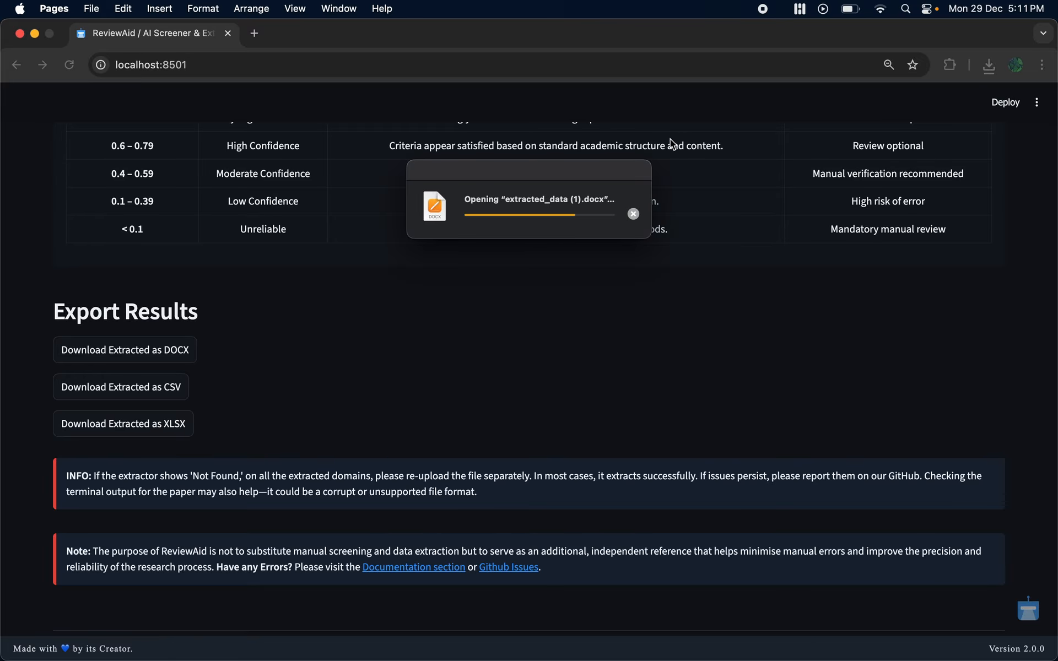
Look through the results table in the exported document, close it and return to ReviewAid in Chrome.
scroll(569, 290, "down", 5)
scroll(569, 290, "down", 20)
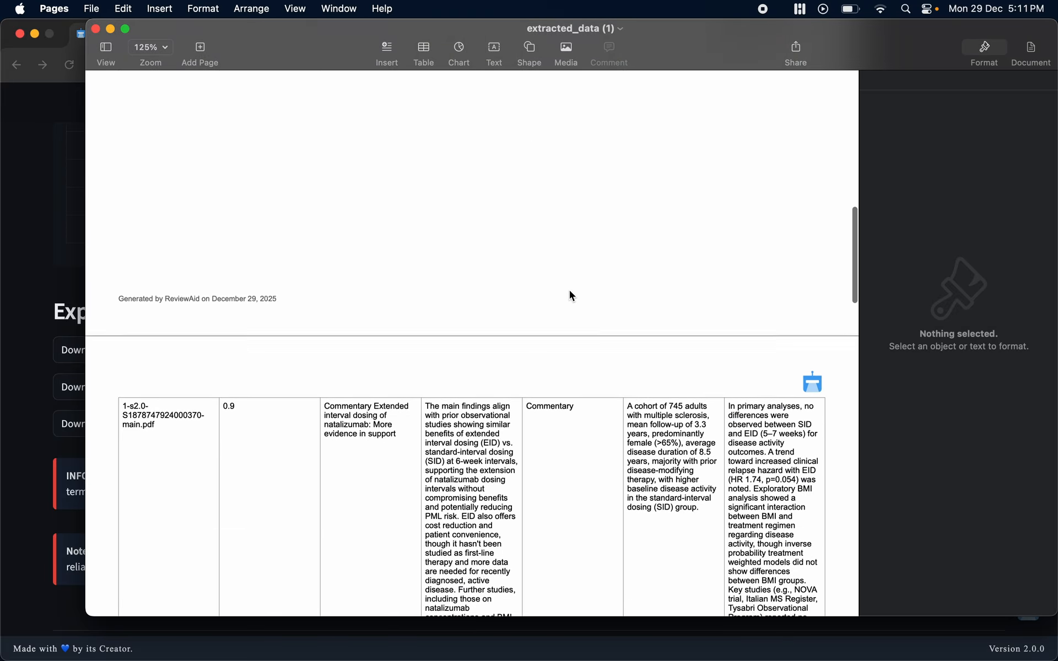
scroll(570, 290, "up", 20)
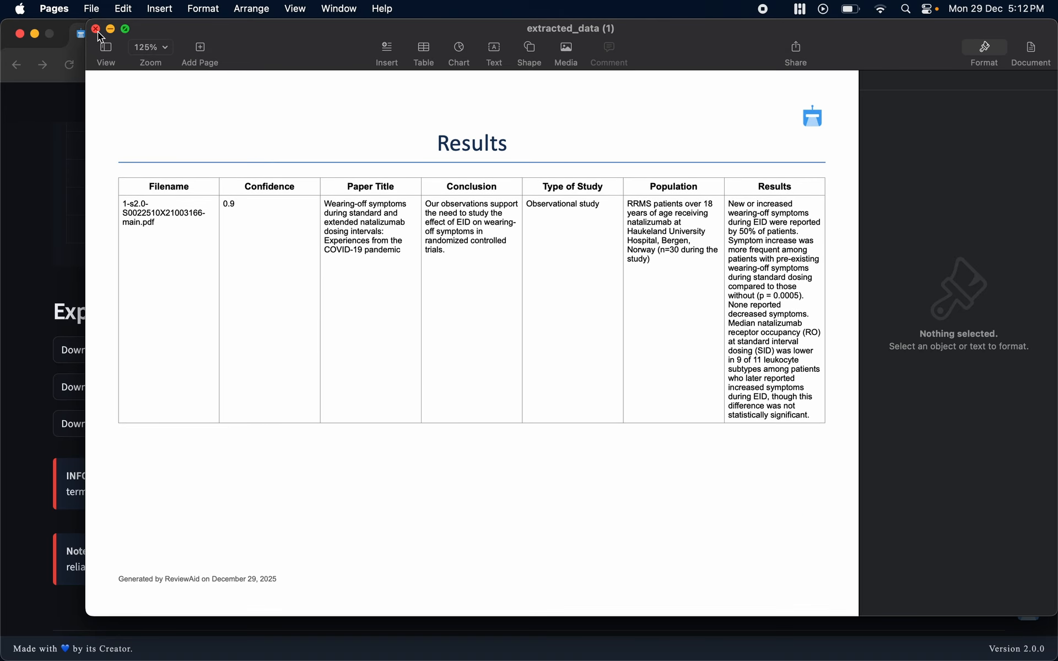
left_click(96, 30)
left_click(390, 357)
Return to the application mode selection and open the Full-text Paper Screener.
scroll(409, 375, "up", 15)
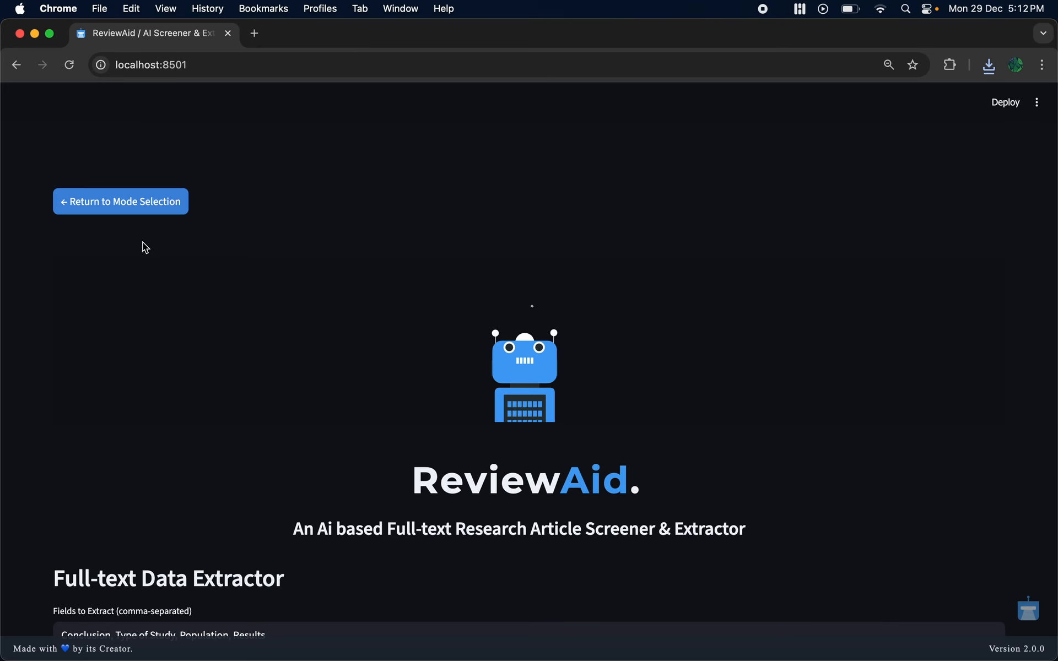
left_click(122, 205)
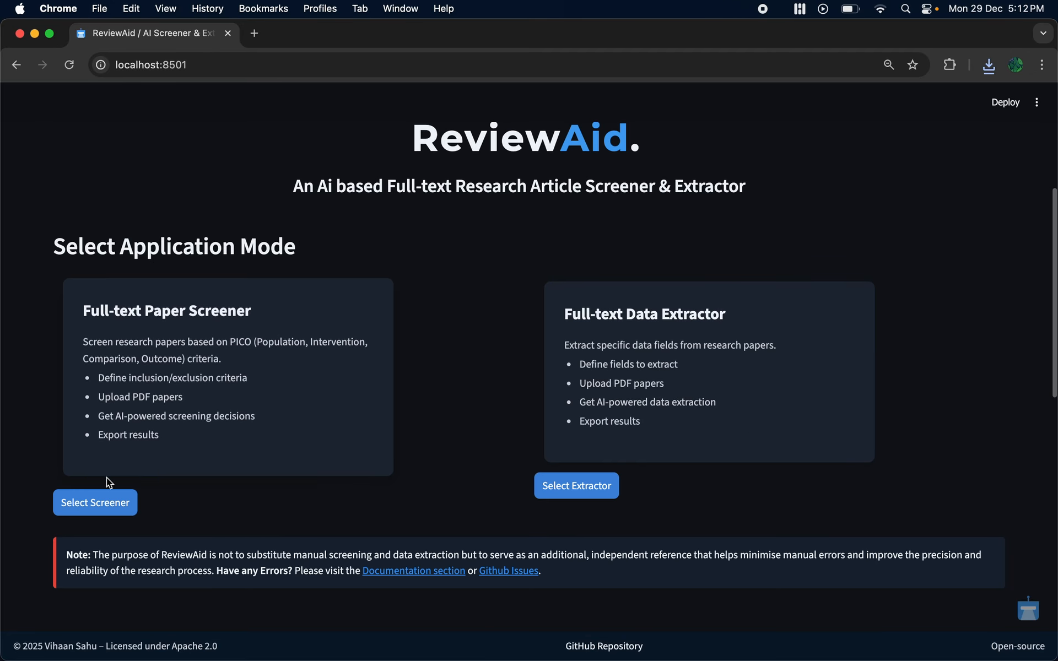
left_click(96, 501)
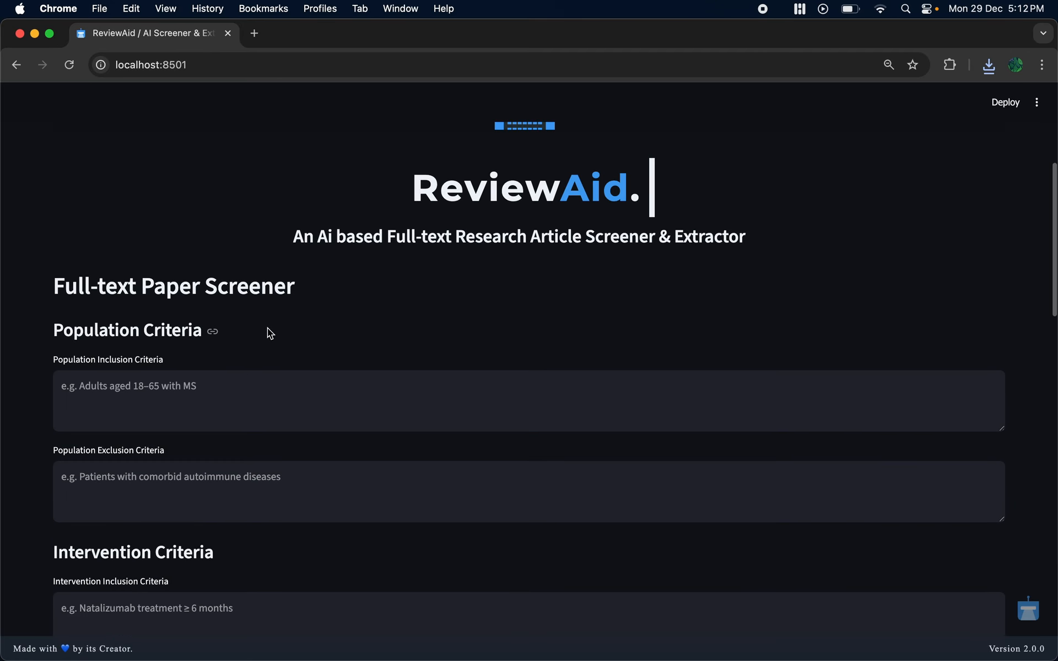
Enter "Adults" as the population inclusion criterion and "children" as the population exclusion criterion.
left_click(159, 397)
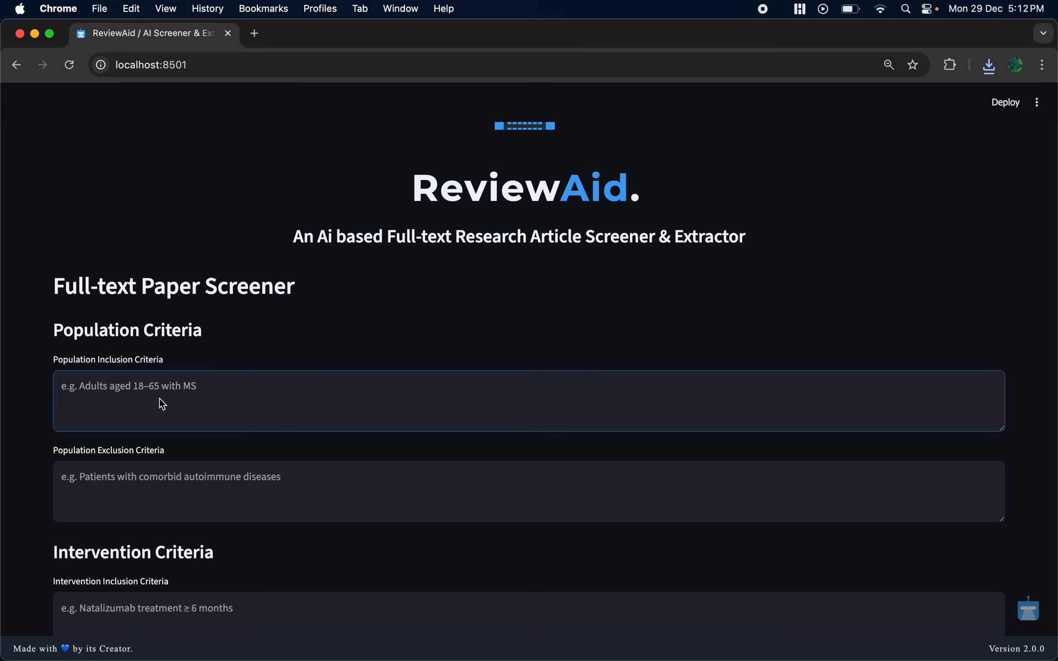
type("Adults")
left_click(160, 484)
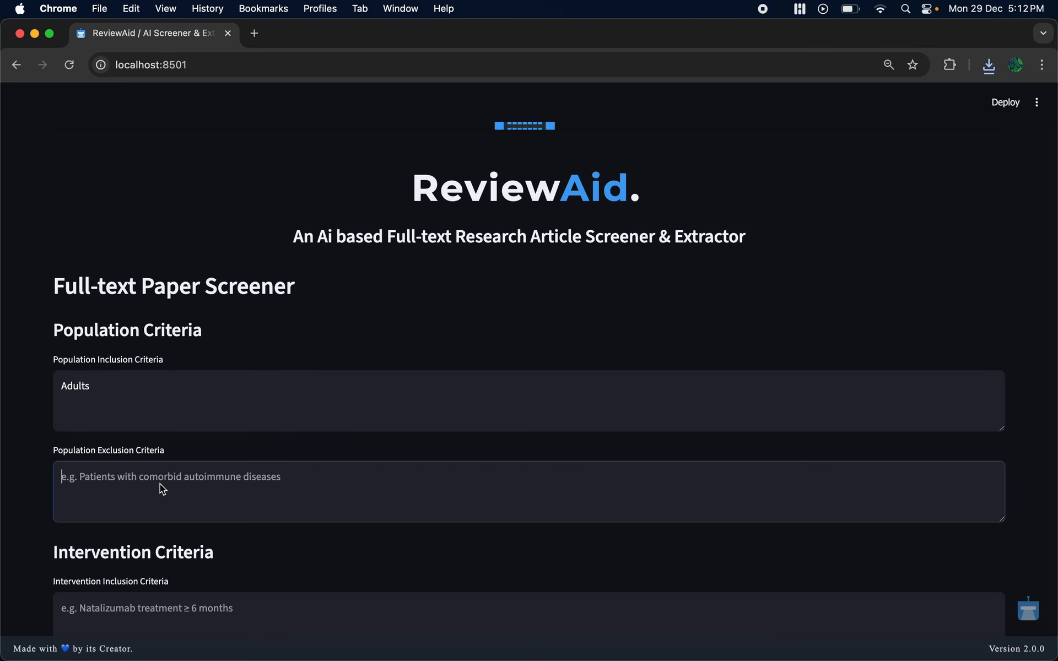
type("children")
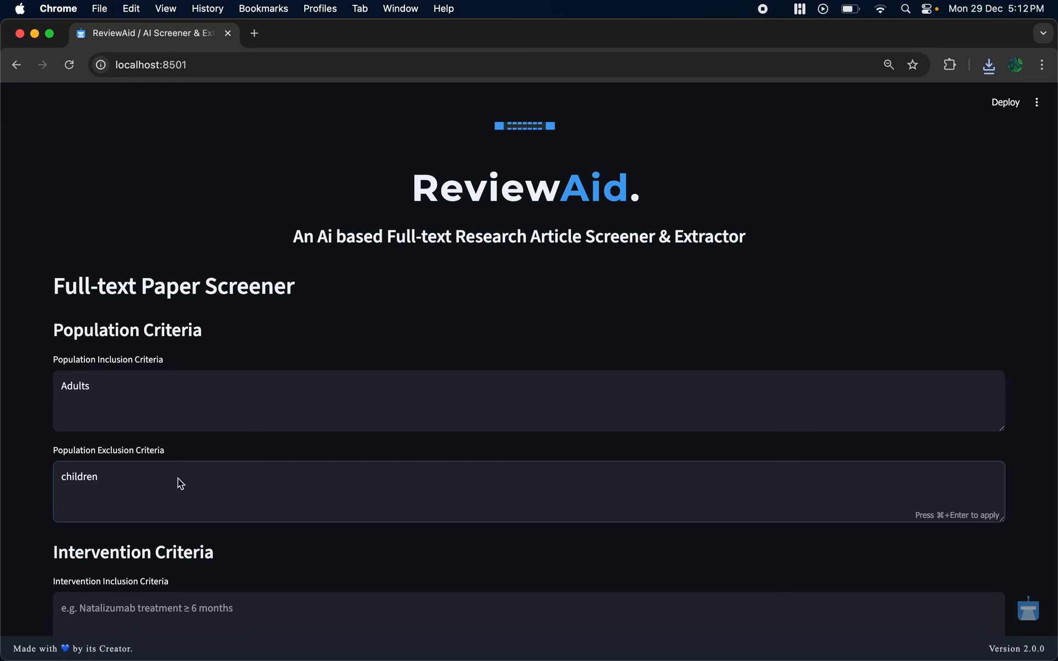
Enter "Natalizumab" as the intervention inclusion criterion.
key("Tab")
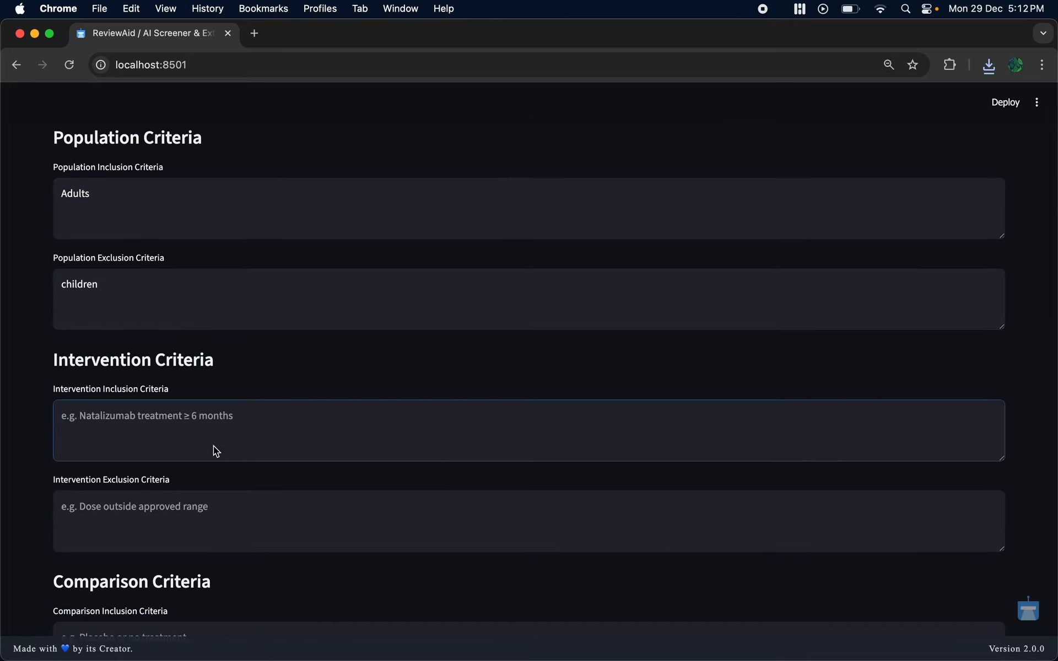
type("Natalizuma")
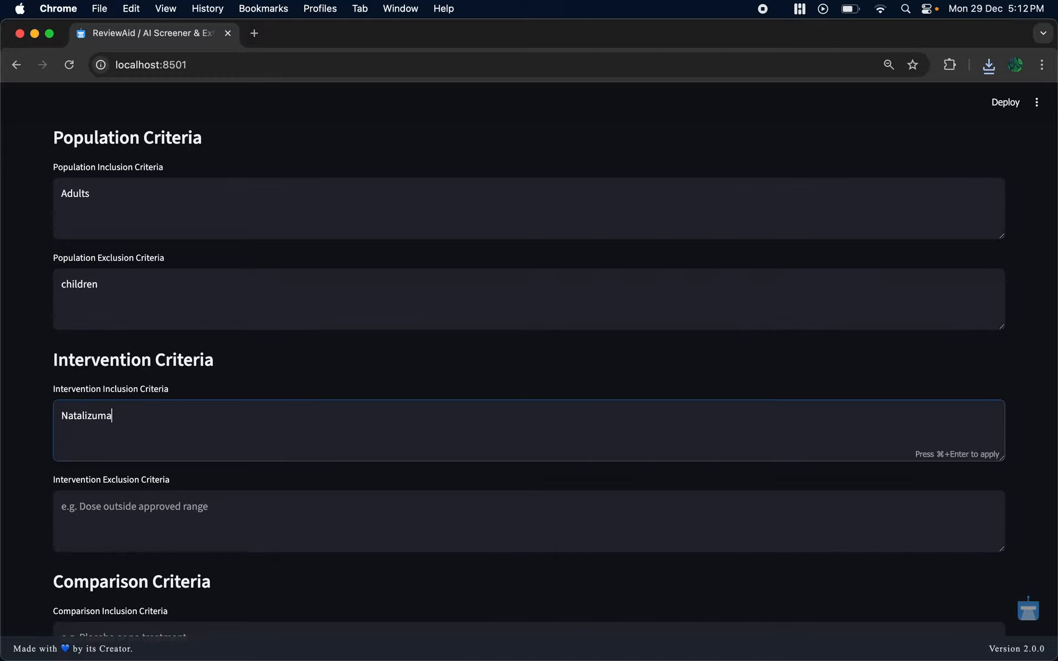
type("b")
Enter "FIng" in the intervention exclusion criteria.
scroll(282, 447, "down", 2)
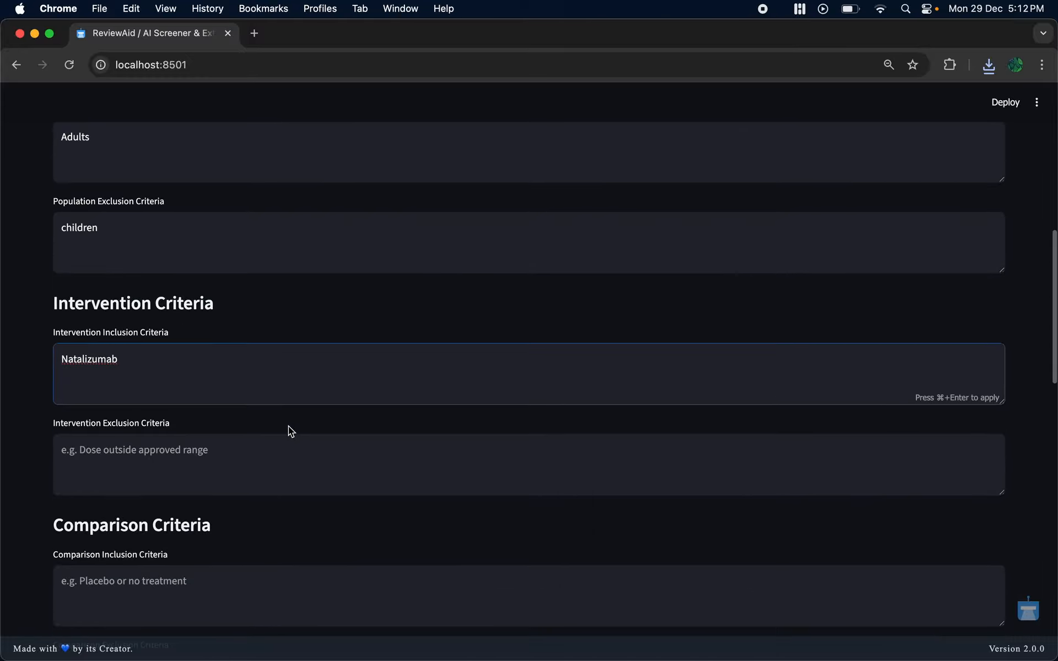
left_click(237, 455)
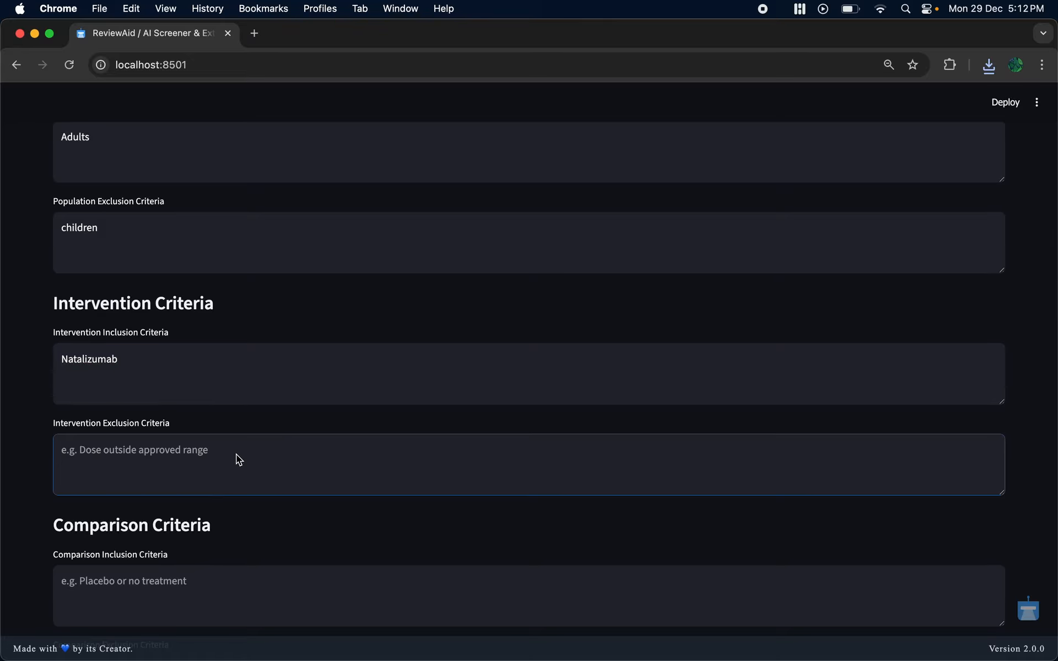
left_click(166, 369)
left_click(147, 451)
type("FIng")
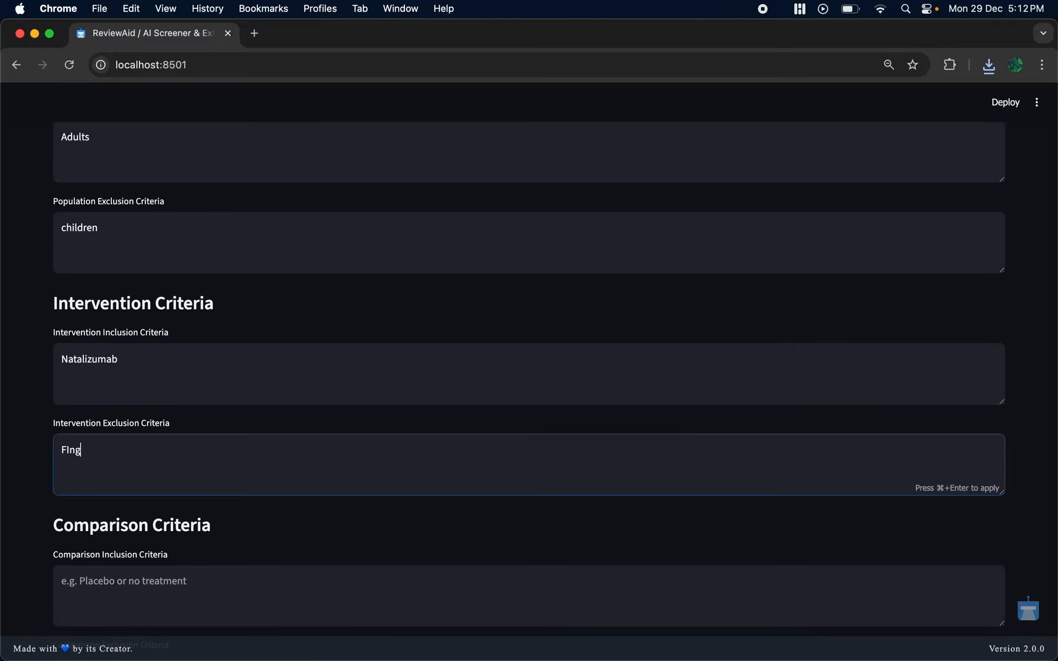
key("BackSpace")
type("gi")
key("BackSpace")
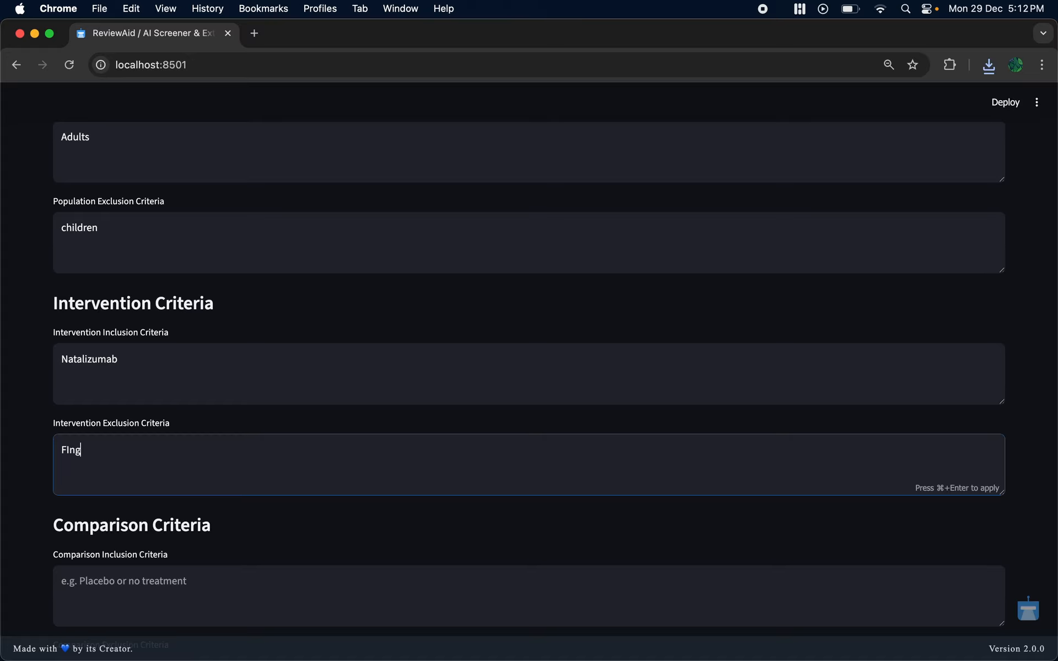